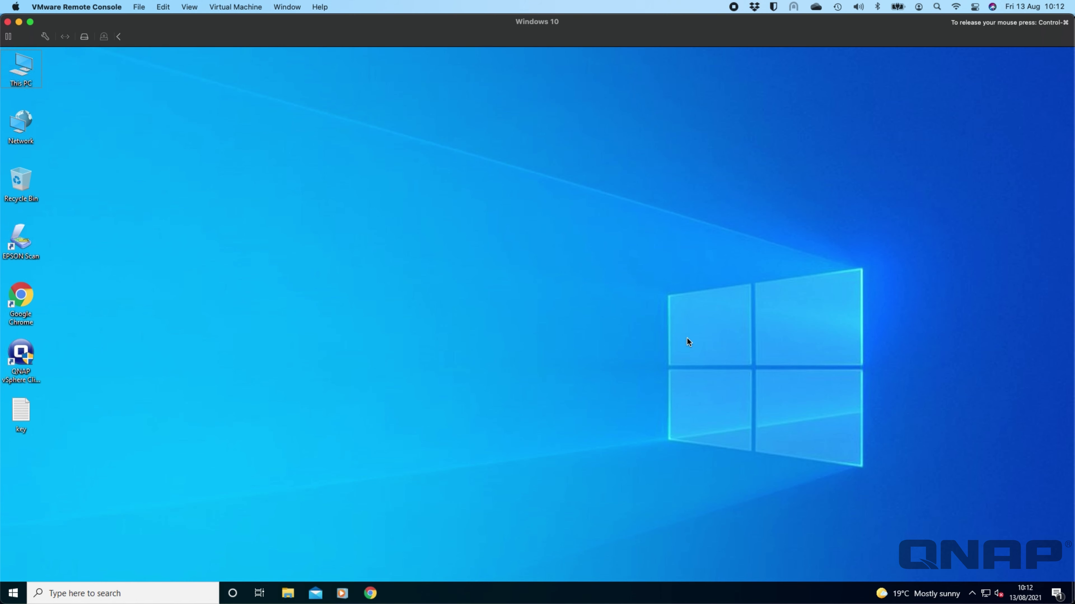
Search Windows for 'backup' and open the Backup settings best match.
click(121, 594)
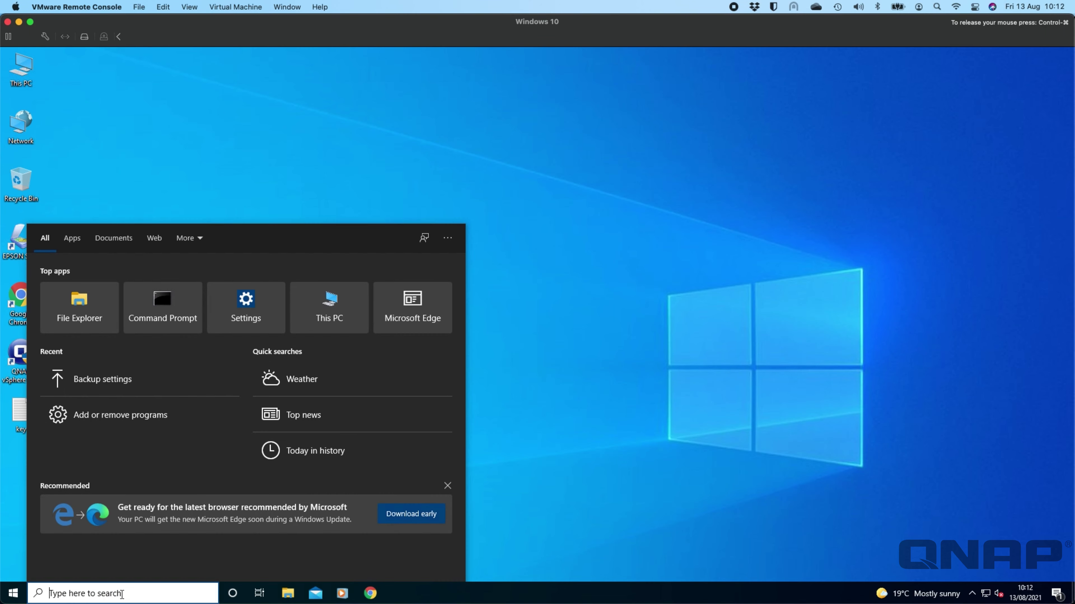
text(backup)
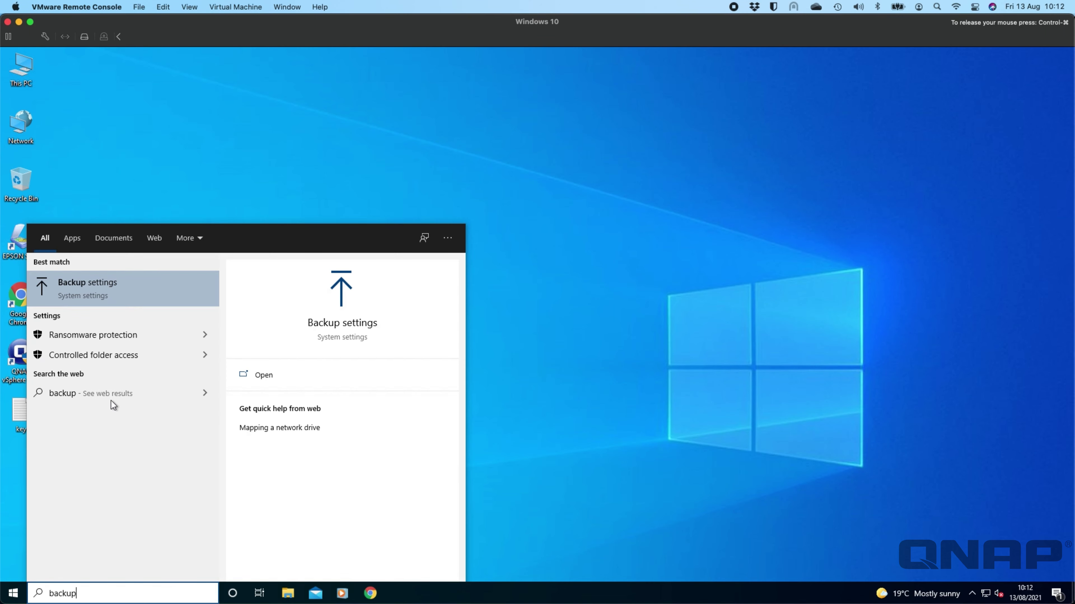
click(156, 298)
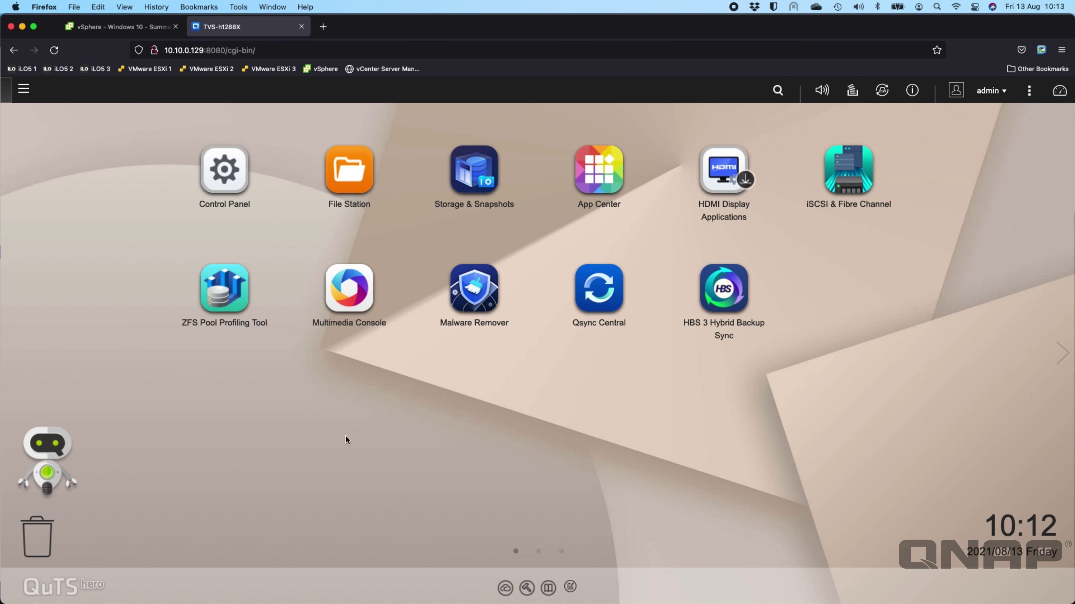
Open Storage & Snapshots maximized and expand Storage Pool 2 to show the 1.00 TB Backup-Win10 folder.
click(491, 157)
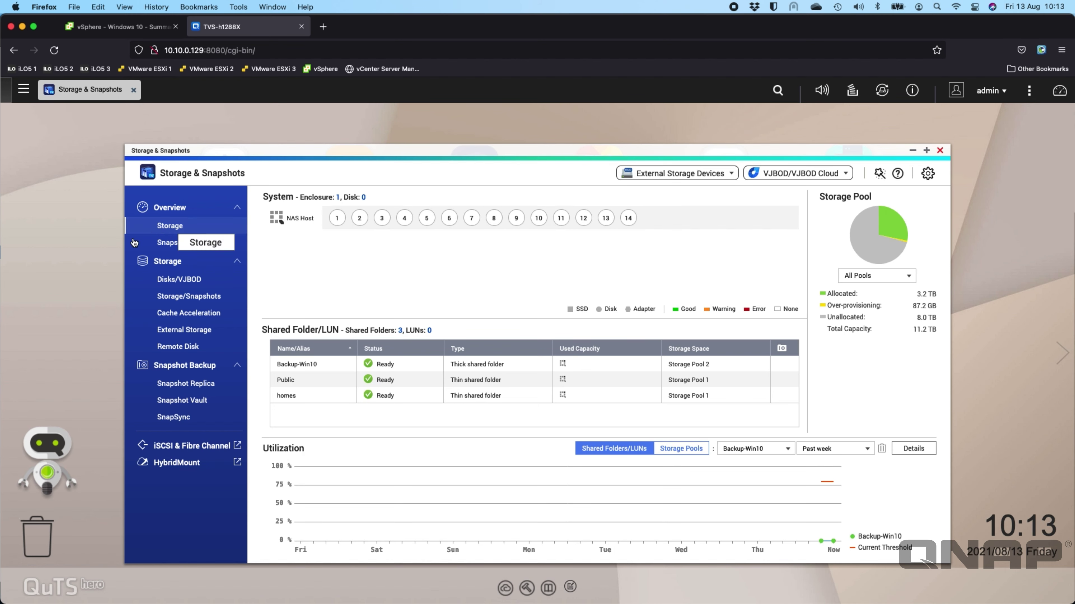
click(193, 295)
double_click(511, 172)
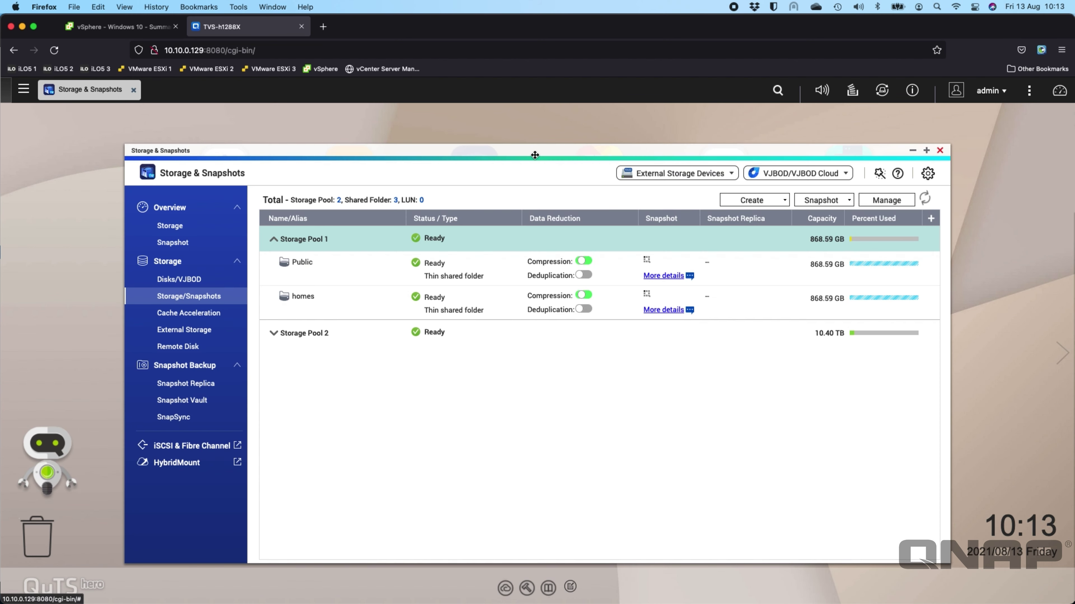
click(149, 292)
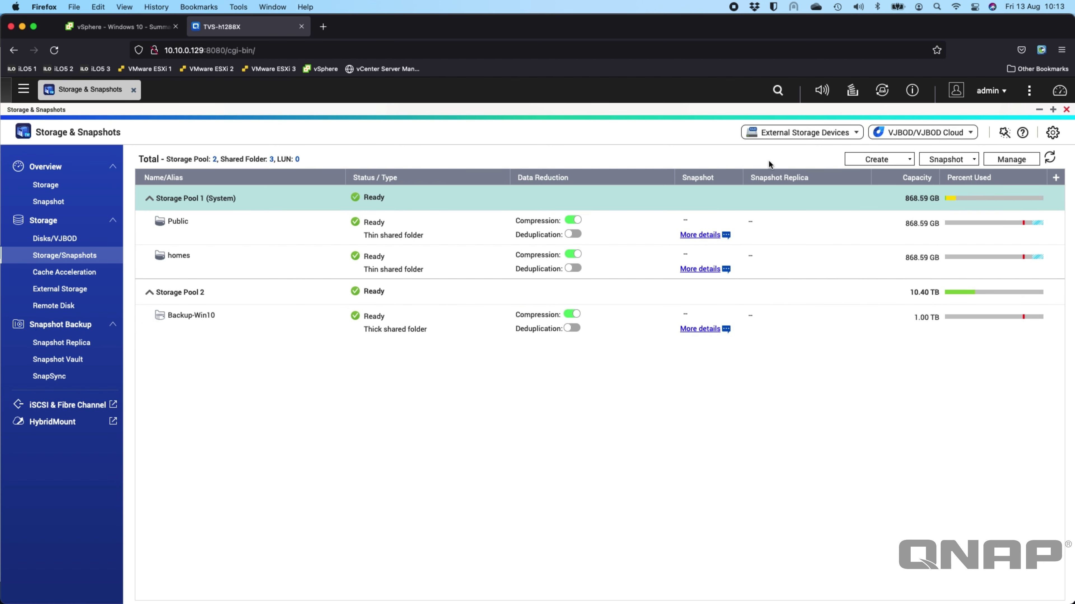
click(904, 164)
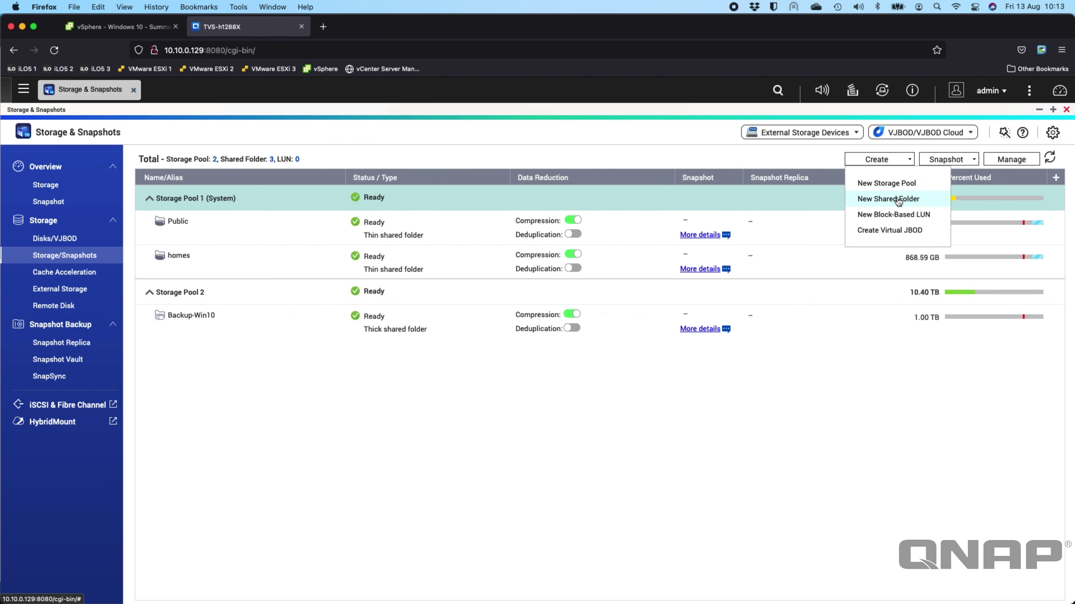
click(499, 468)
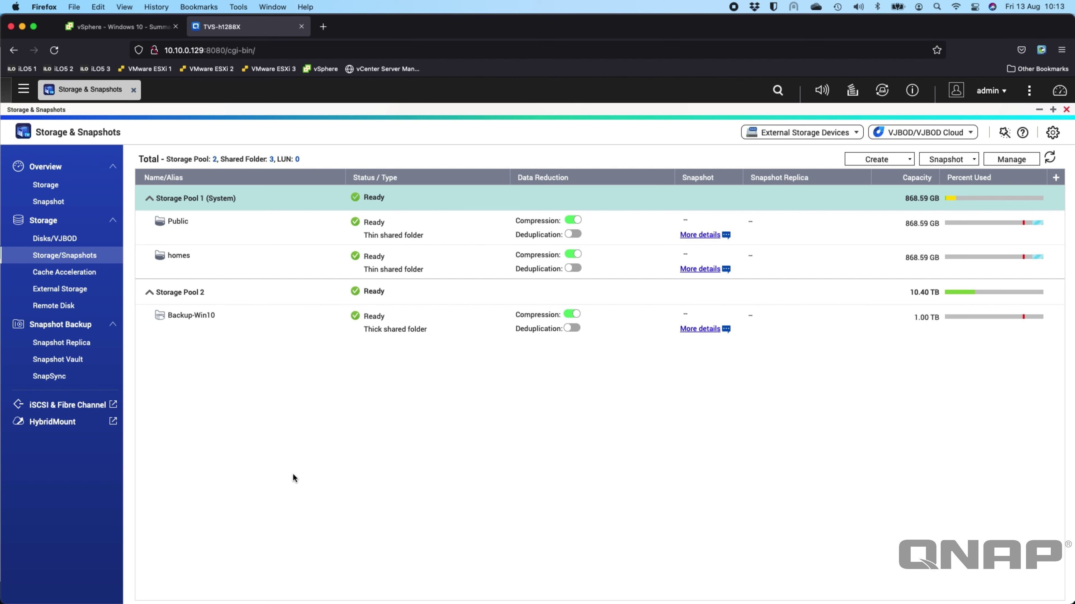
click(24, 89)
click(52, 163)
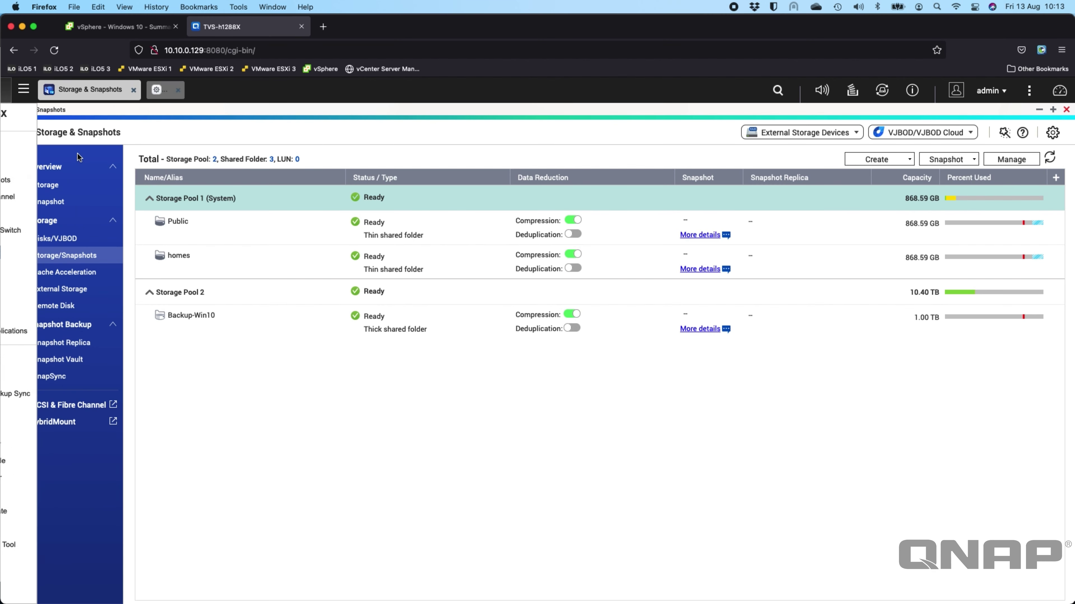
click(679, 347)
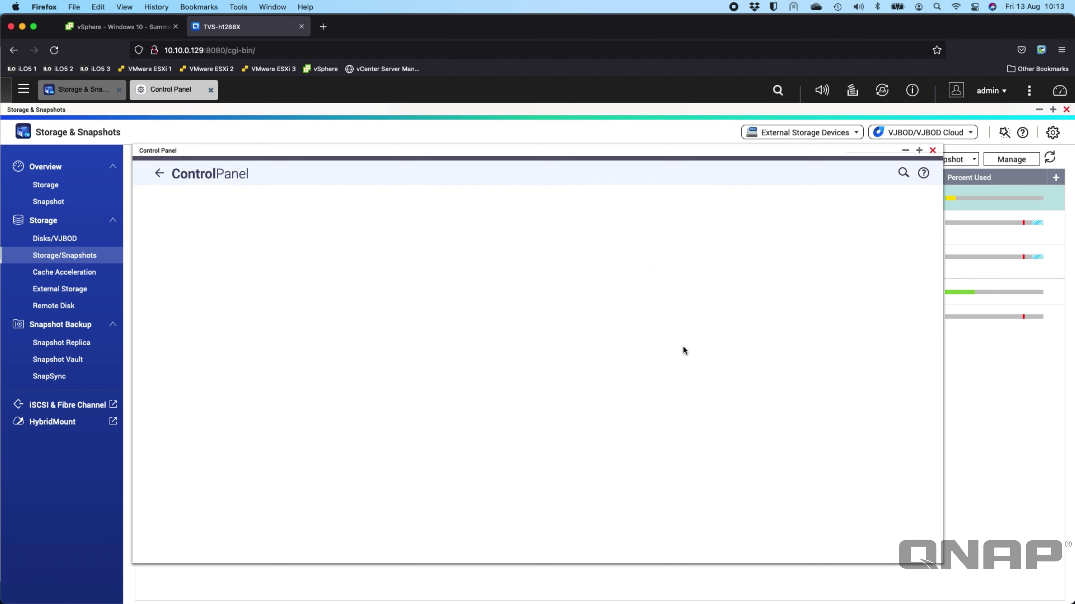
click(332, 215)
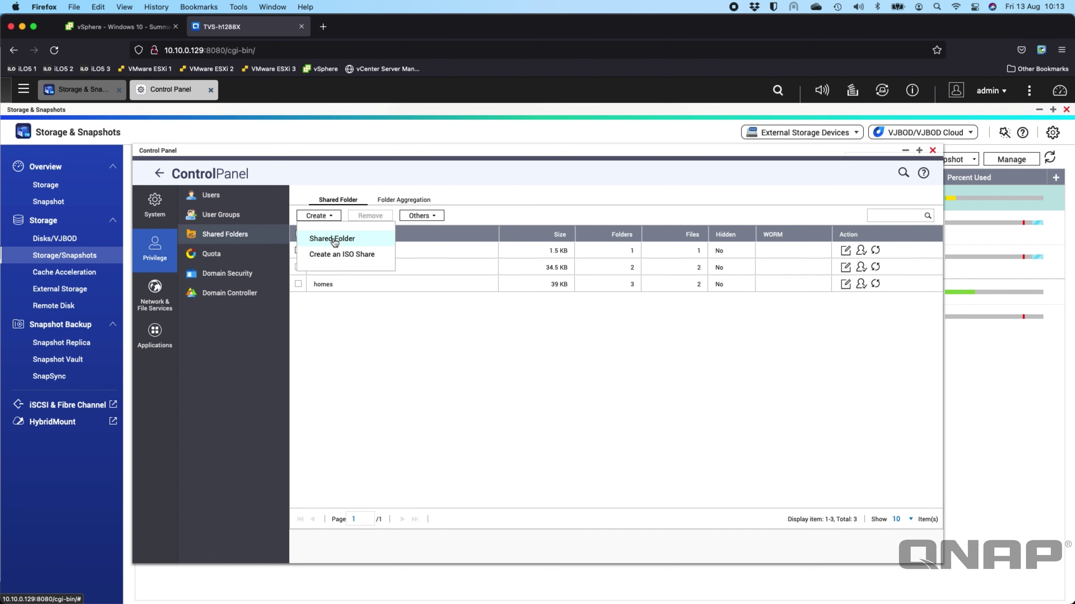
click(392, 345)
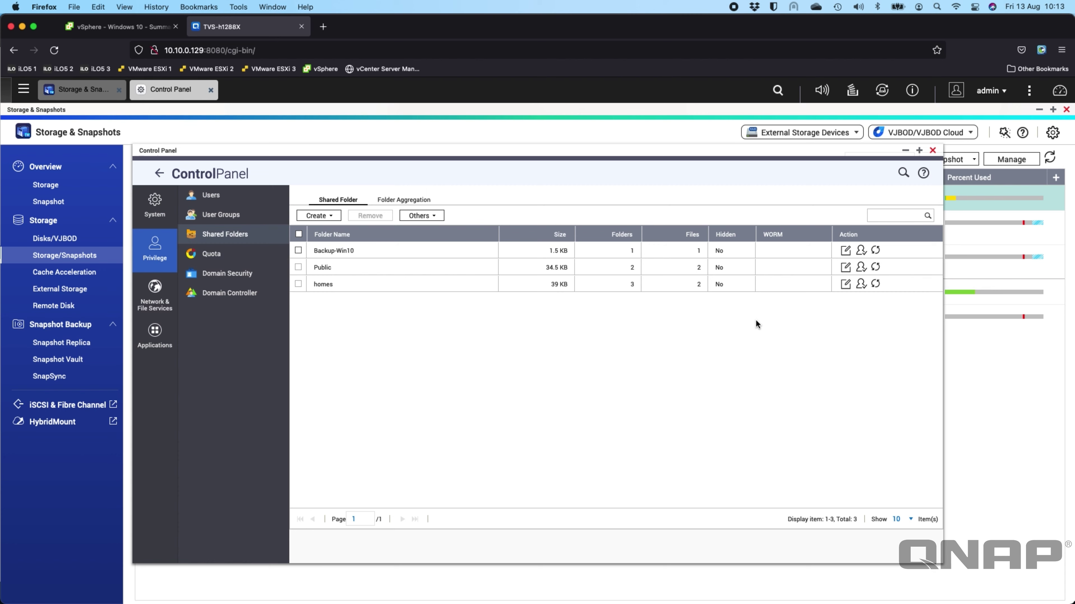
click(932, 150)
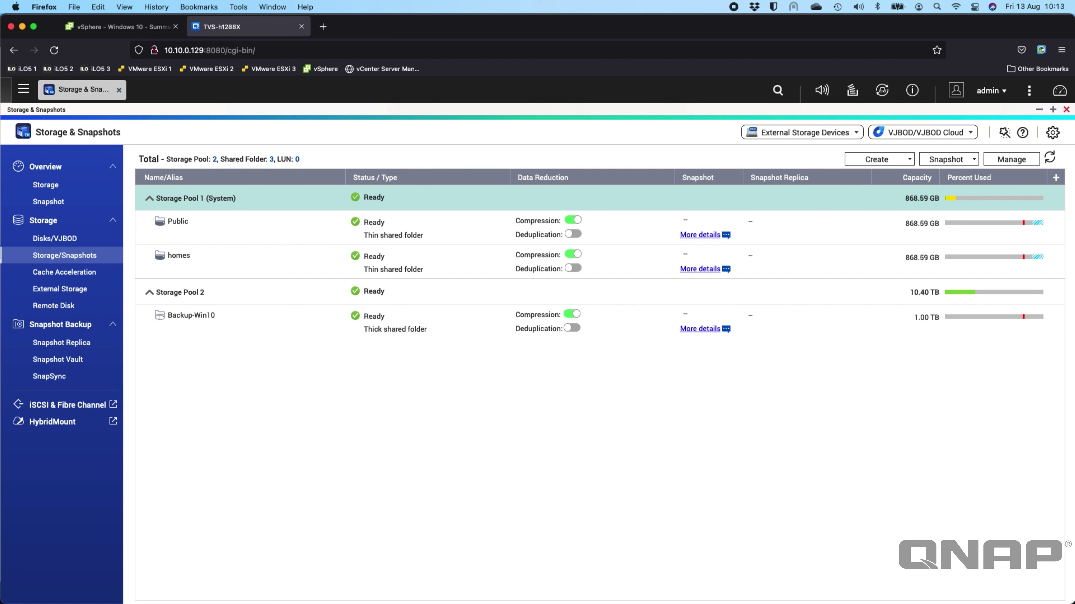
key(super+Tab)
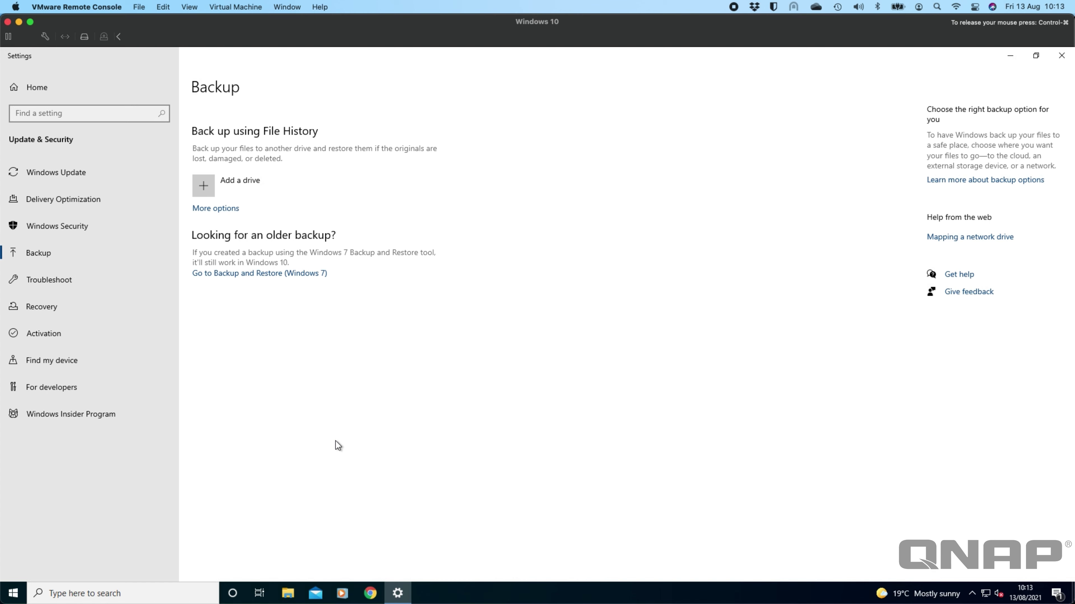
Look for a backup drive, find none available, and go to the additional backup options.
click(224, 189)
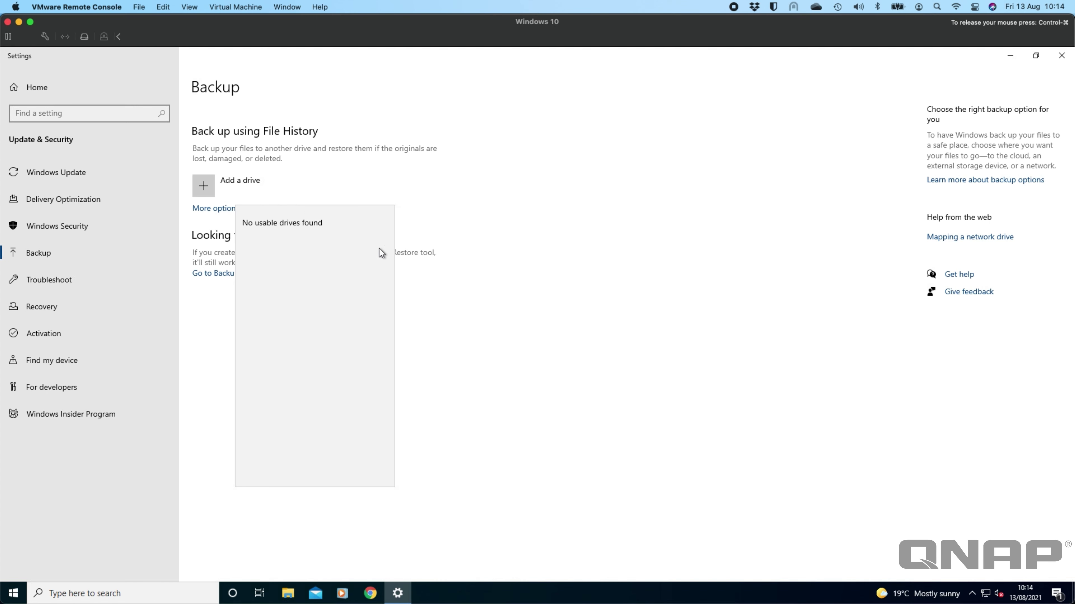
click(442, 226)
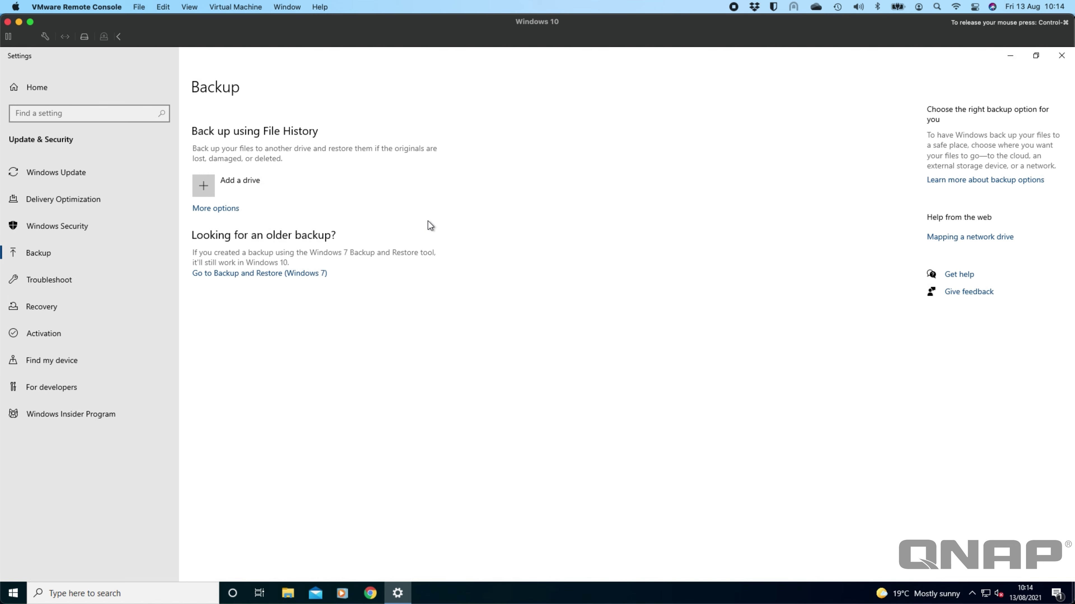
click(216, 209)
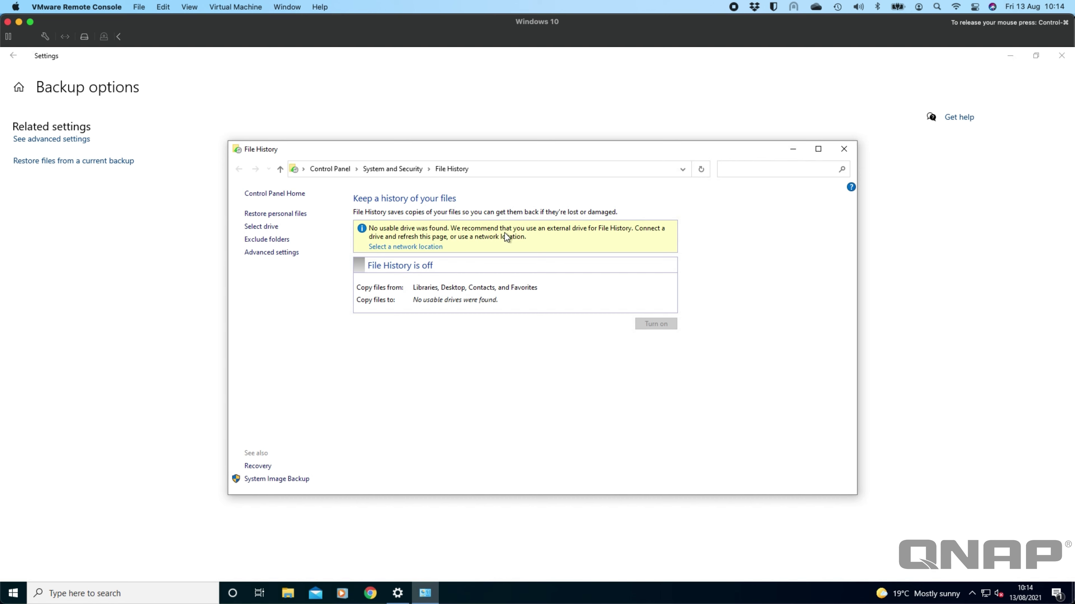
Set the network share \\TVS-h1288X\Backup-Win10 as the File History backup drive.
click(422, 249)
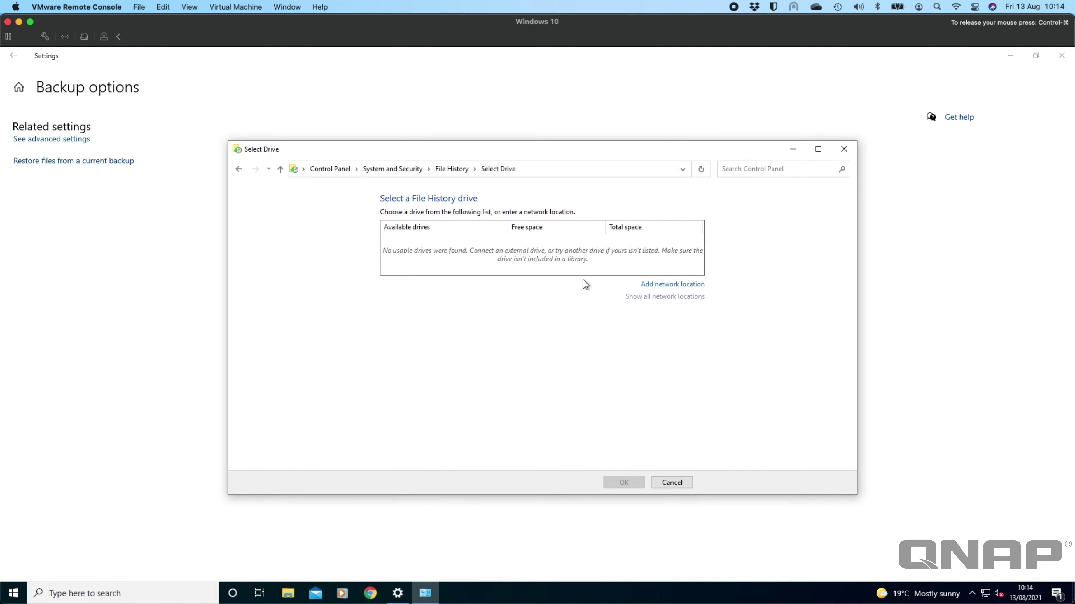
click(676, 284)
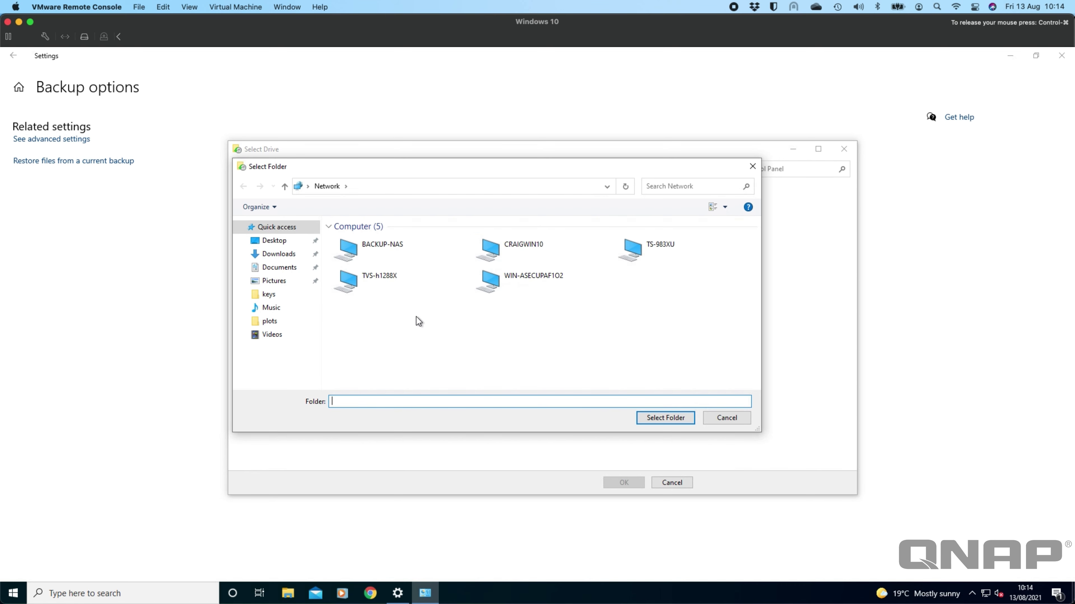
click(376, 278)
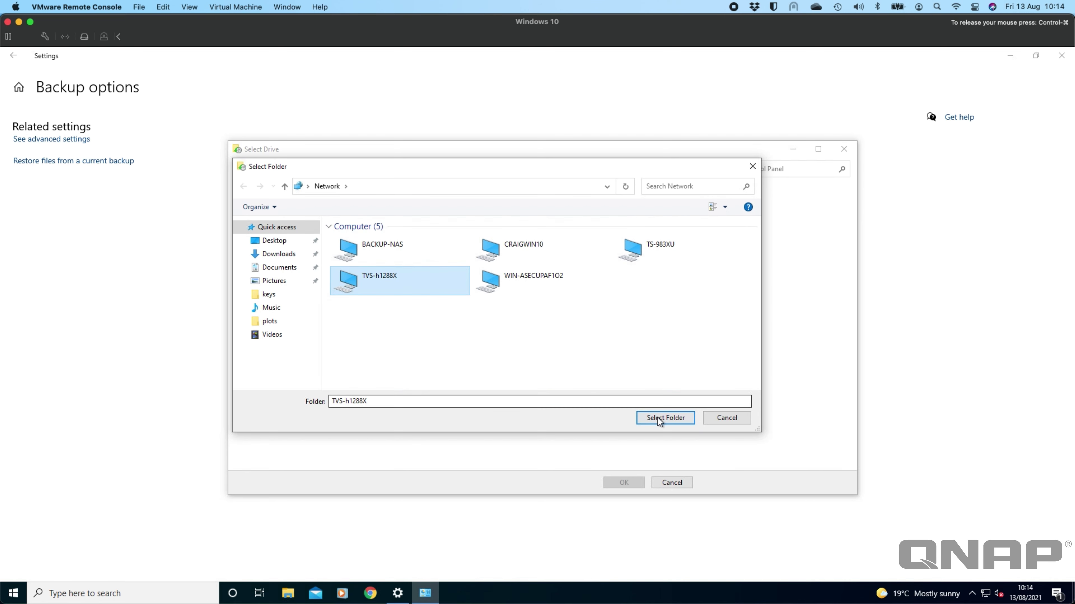
double_click(437, 292)
click(367, 241)
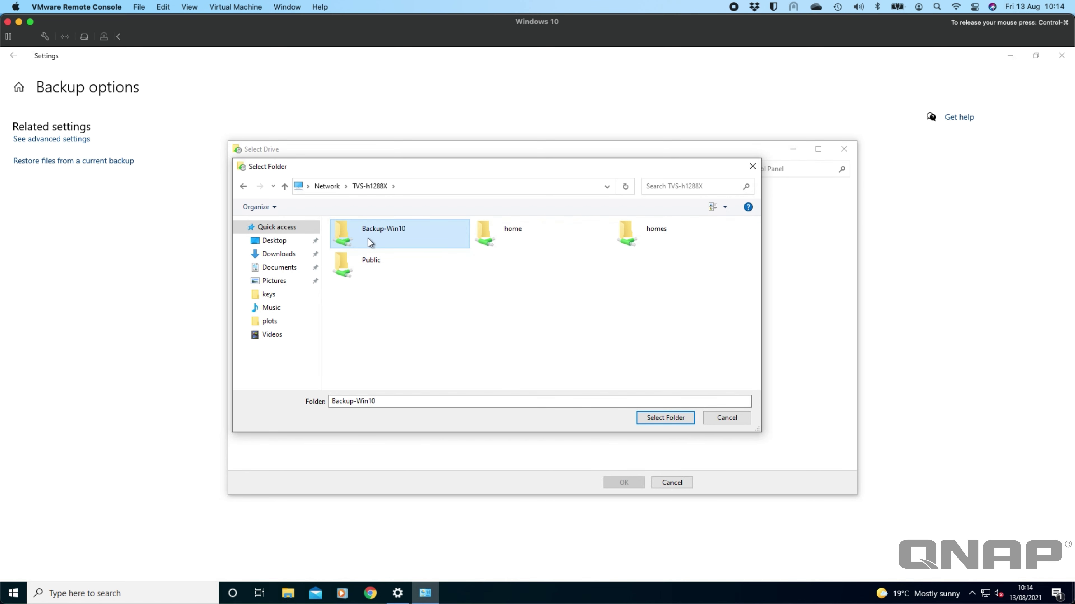
click(664, 419)
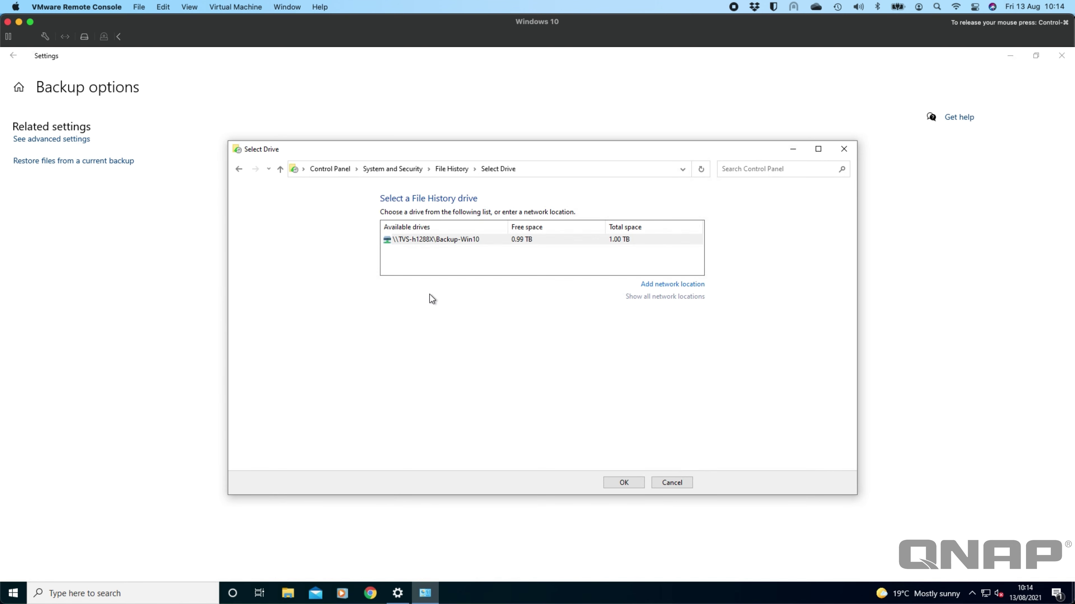
click(624, 484)
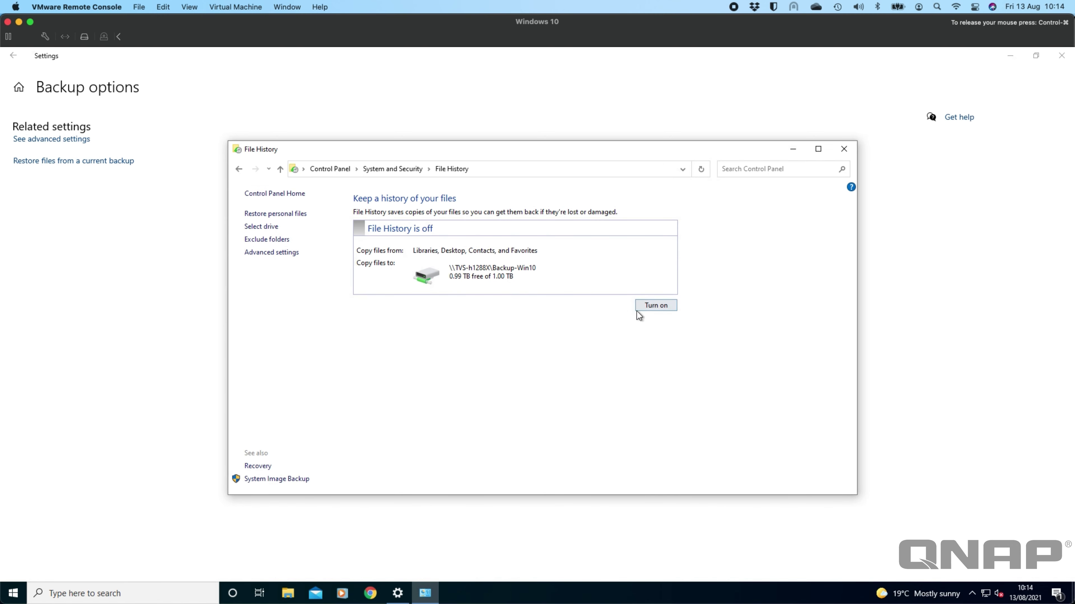
Turn on File History backing up to \\TVS-h1288X\Backup-Win10, then close it and return to Backup settings.
click(663, 305)
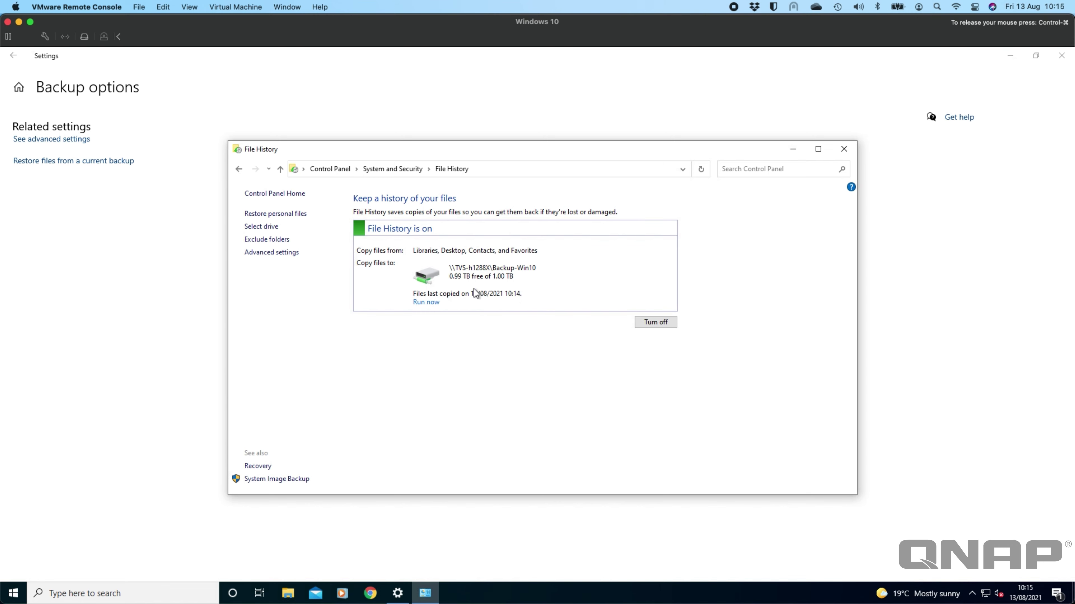
click(844, 155)
click(14, 56)
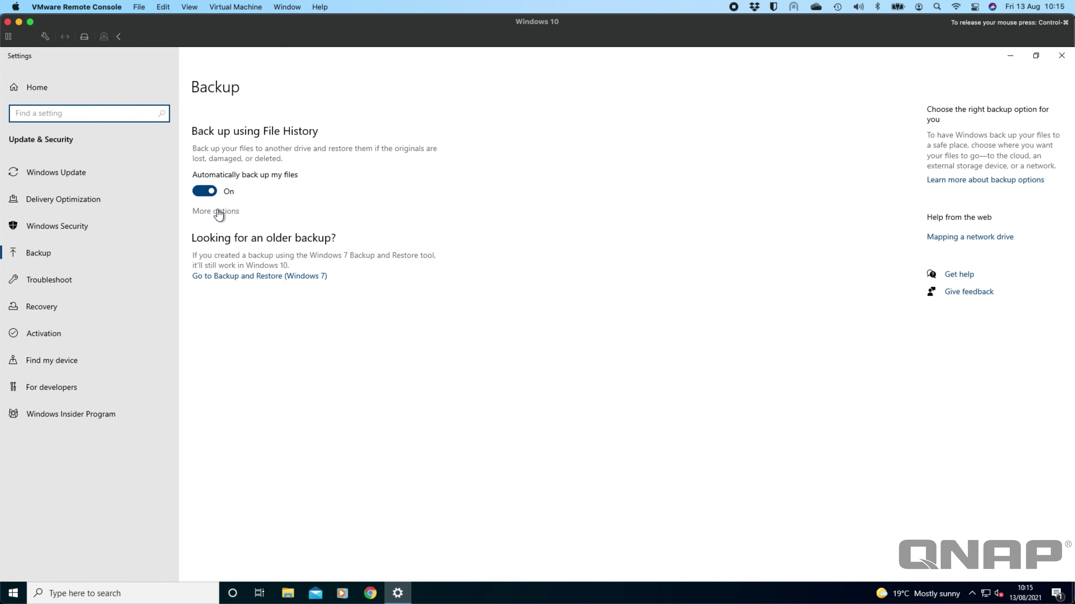
click(215, 211)
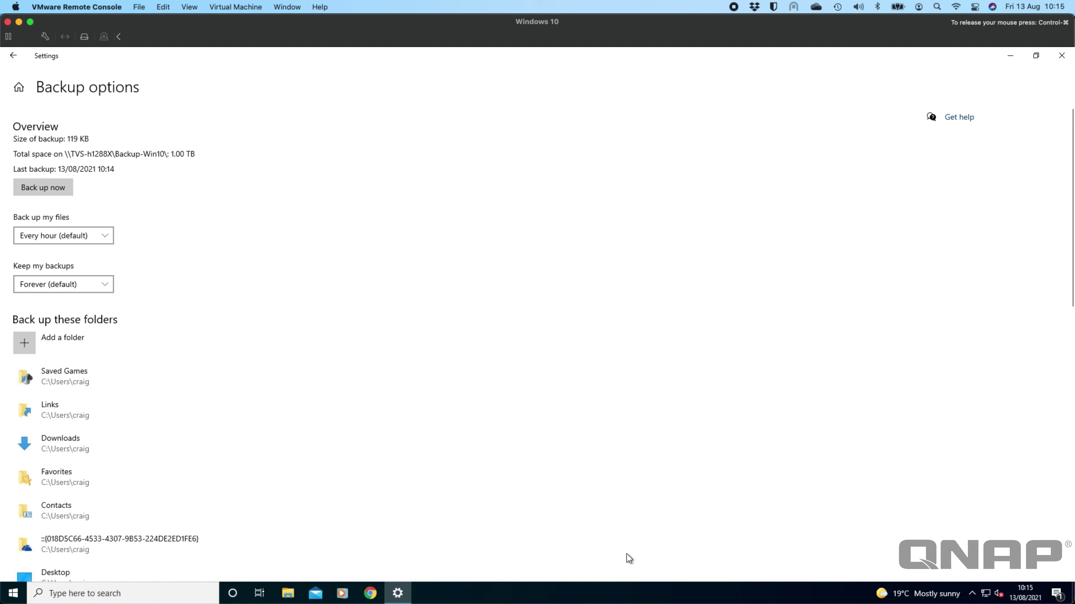
Scroll through the Backup options page and open the classic File History window via See advanced settings.
scroll(173, 328, down, 2)
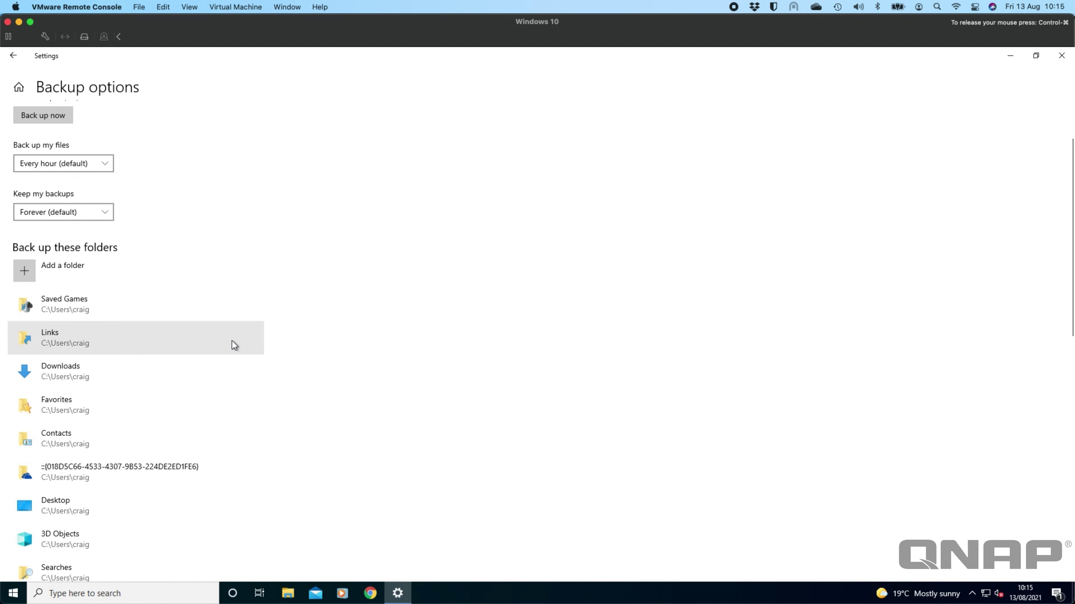
scroll(232, 342, down, 1)
scroll(232, 341, down, 12)
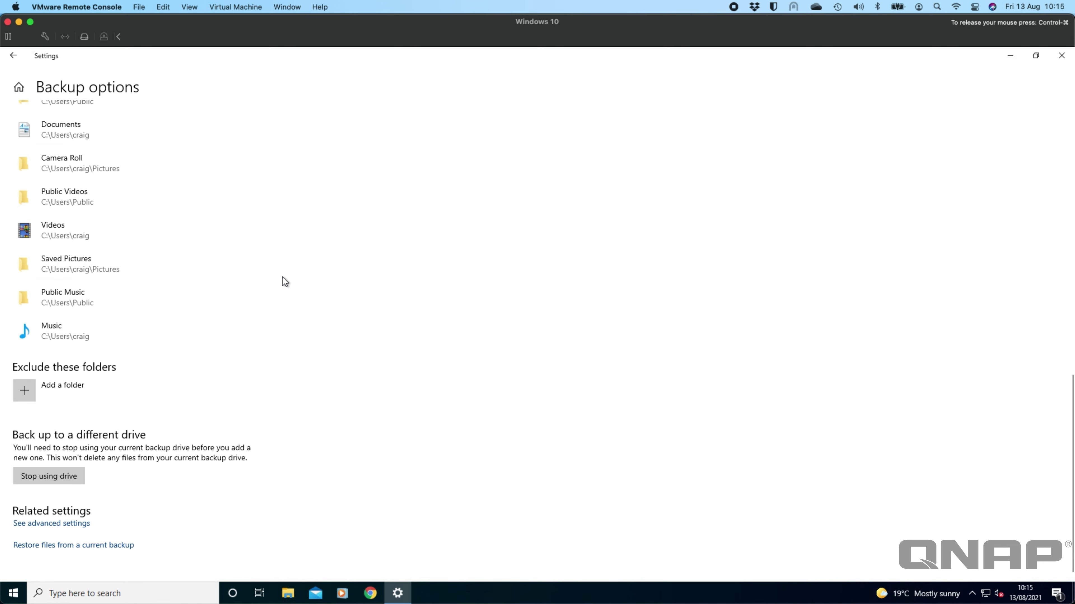
scroll(282, 276, up, 15)
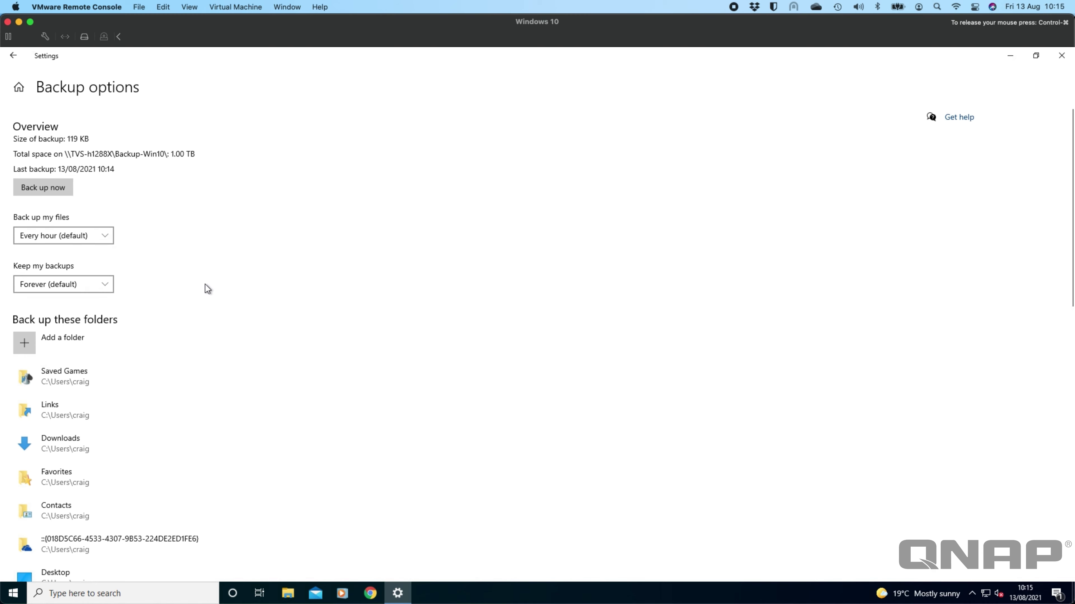
scroll(206, 287, down, 15)
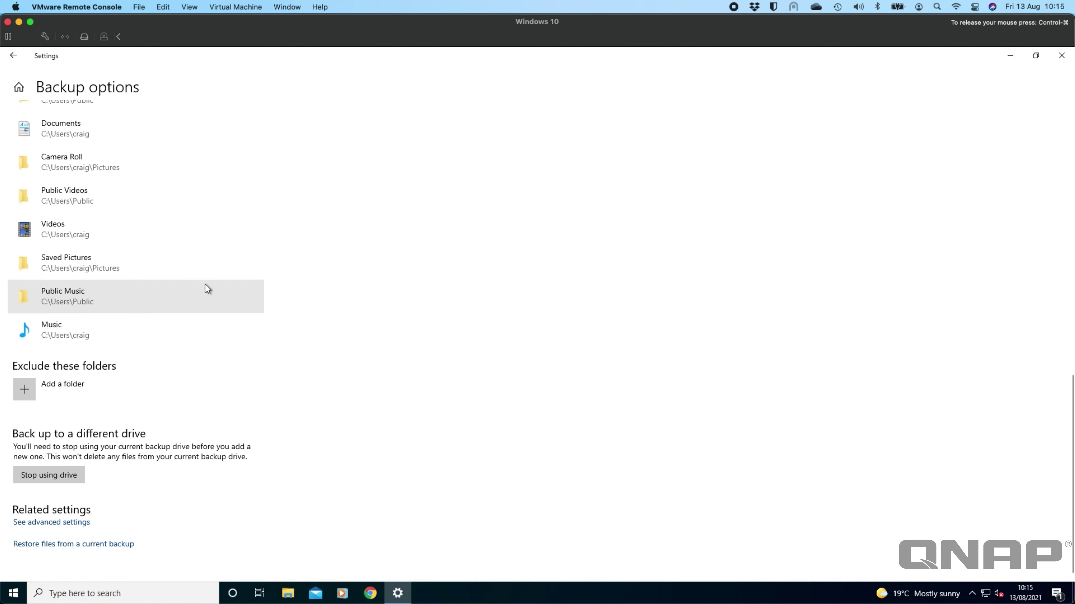
click(45, 523)
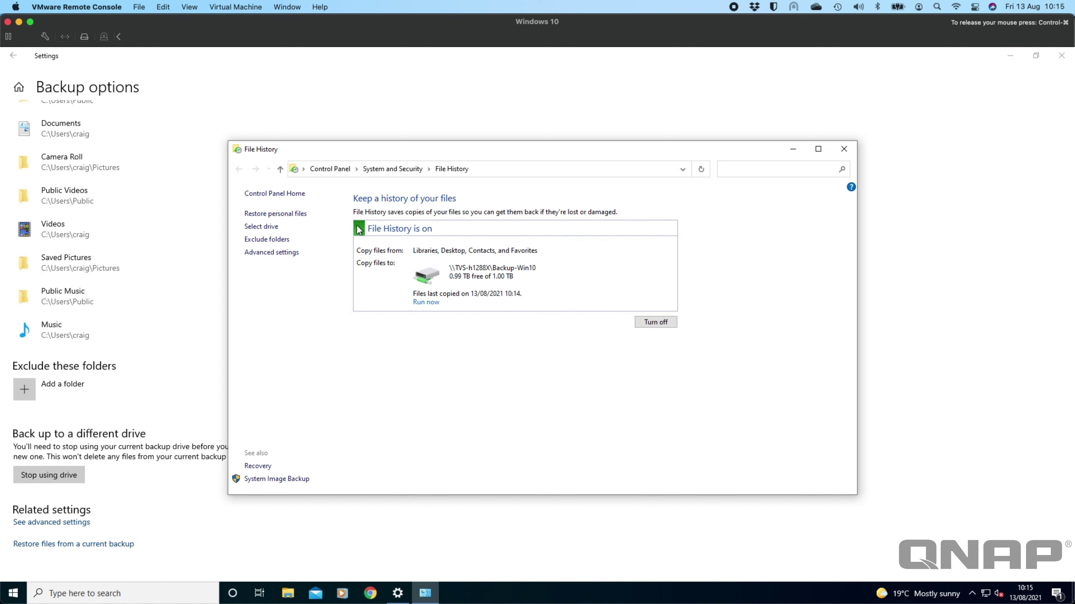
Inspect the advanced version settings, leaving save frequency and Forever retention unchanged, and cancel.
click(271, 252)
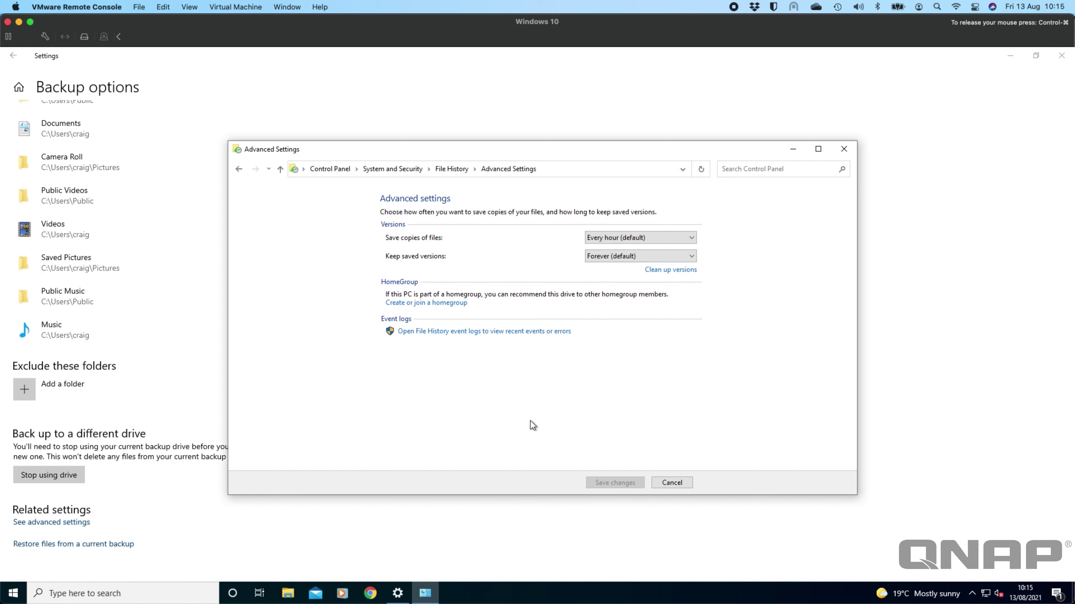
click(646, 238)
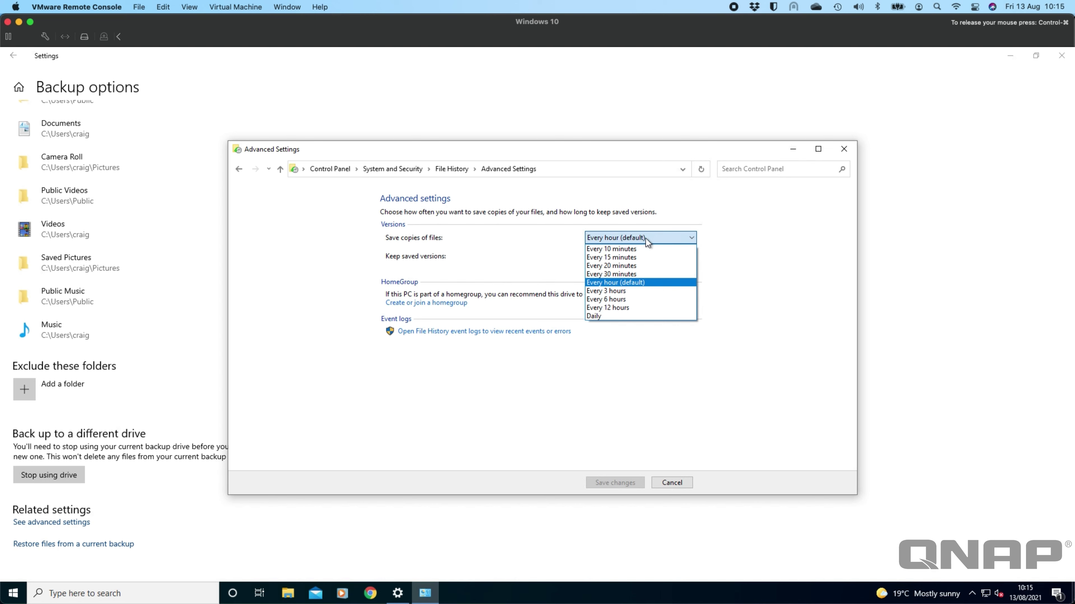
click(796, 287)
click(677, 257)
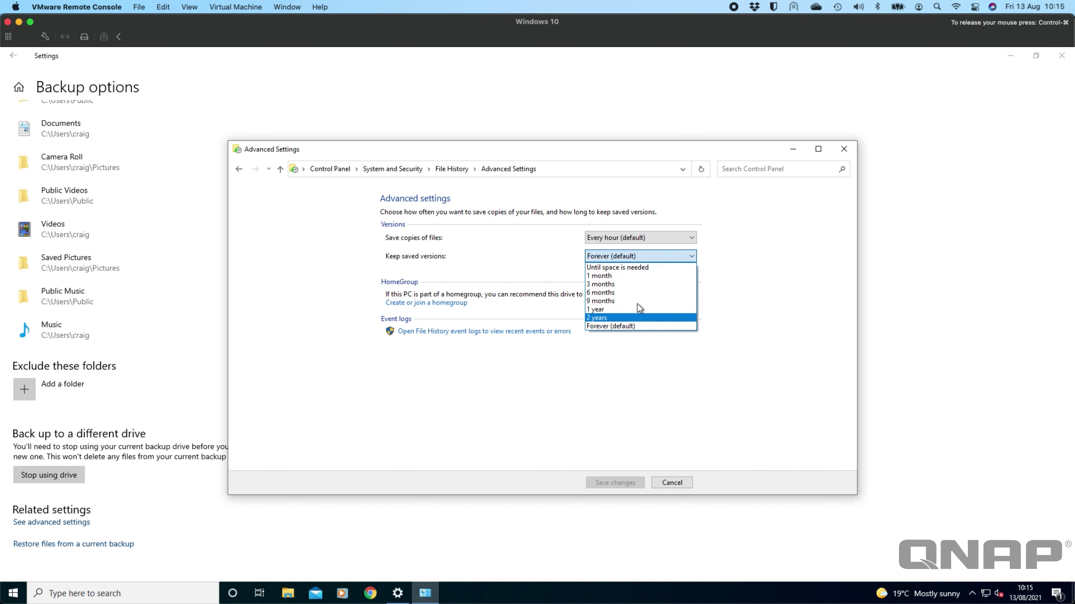
click(754, 312)
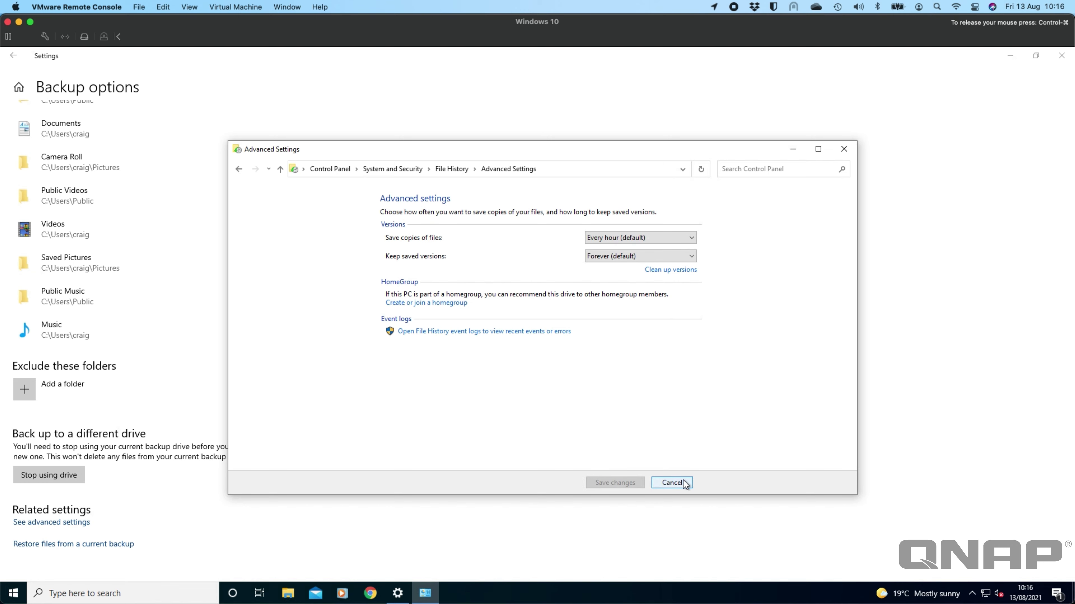
click(671, 483)
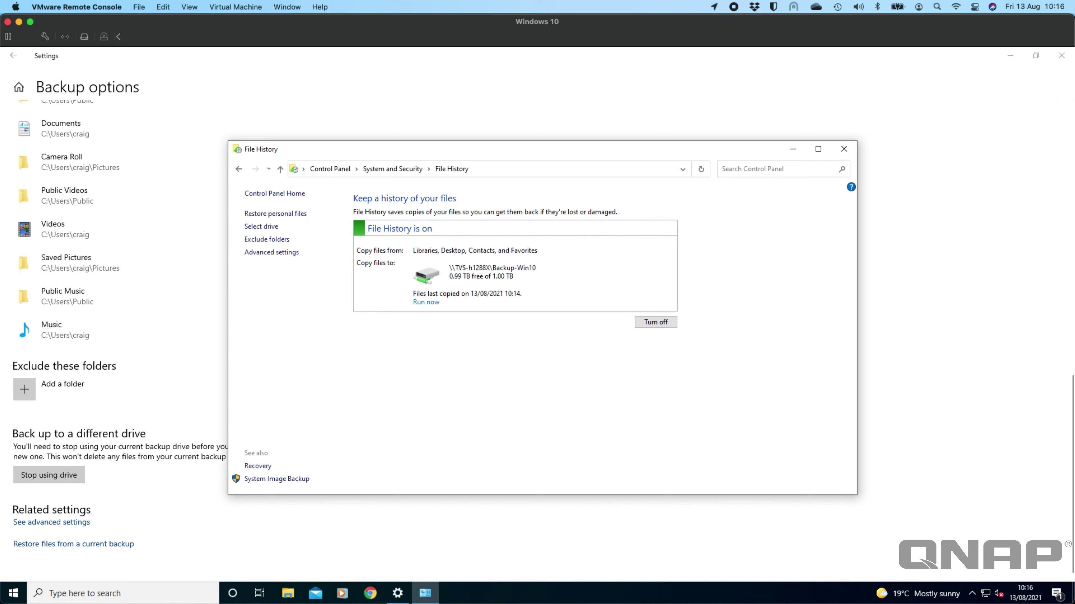
key(super+Tab)
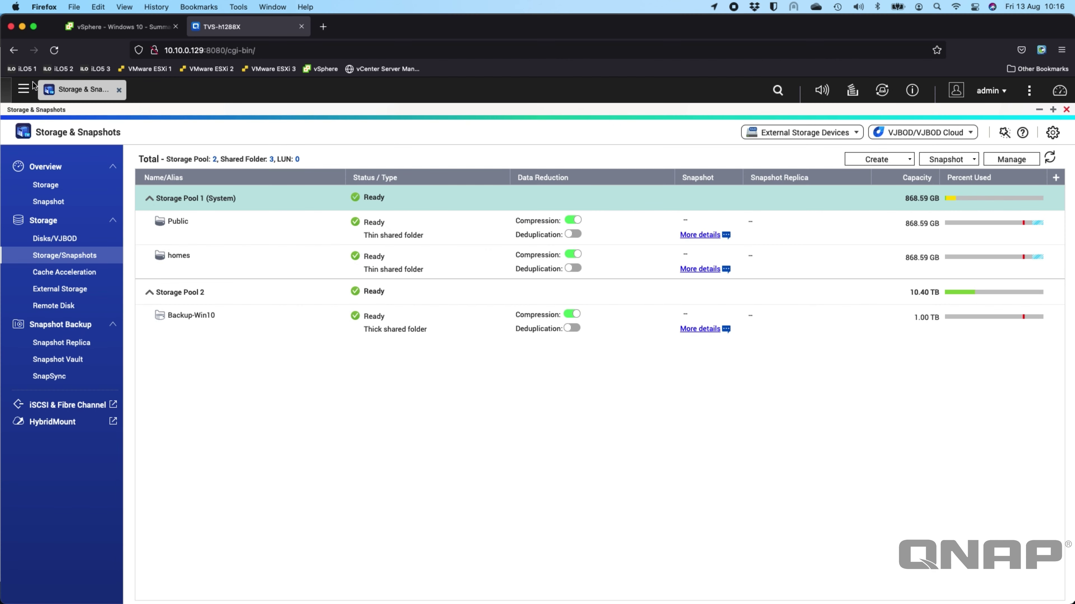
Launch File Station and open the Backup-Win10 shared folder.
click(23, 89)
click(50, 376)
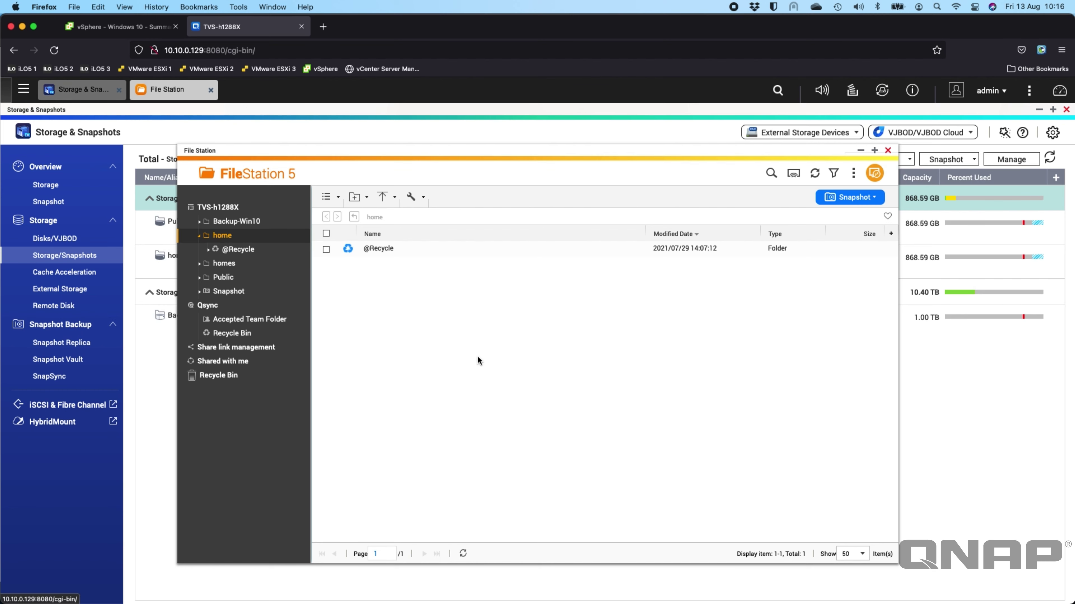
click(236, 221)
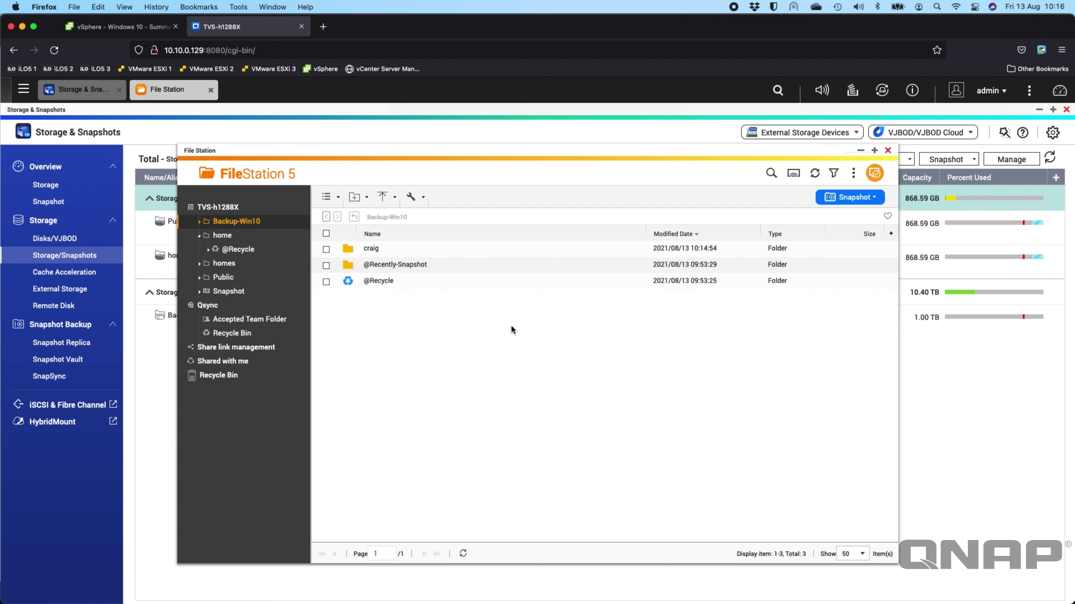
Drill down through the user folder, PC folder and Data, then select the C folder.
click(371, 250)
key(Return)
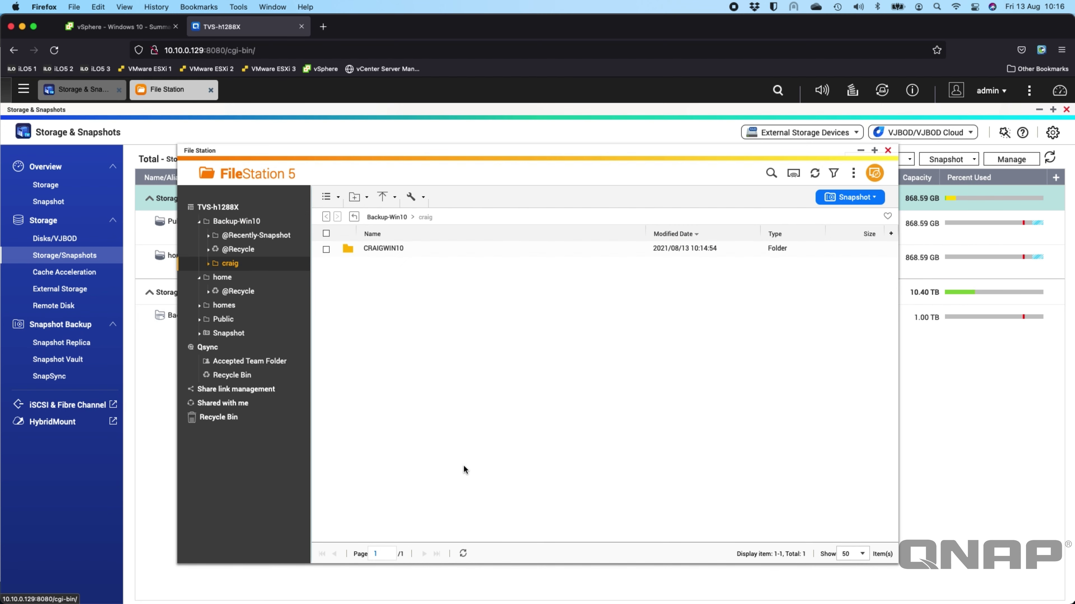
click(383, 249)
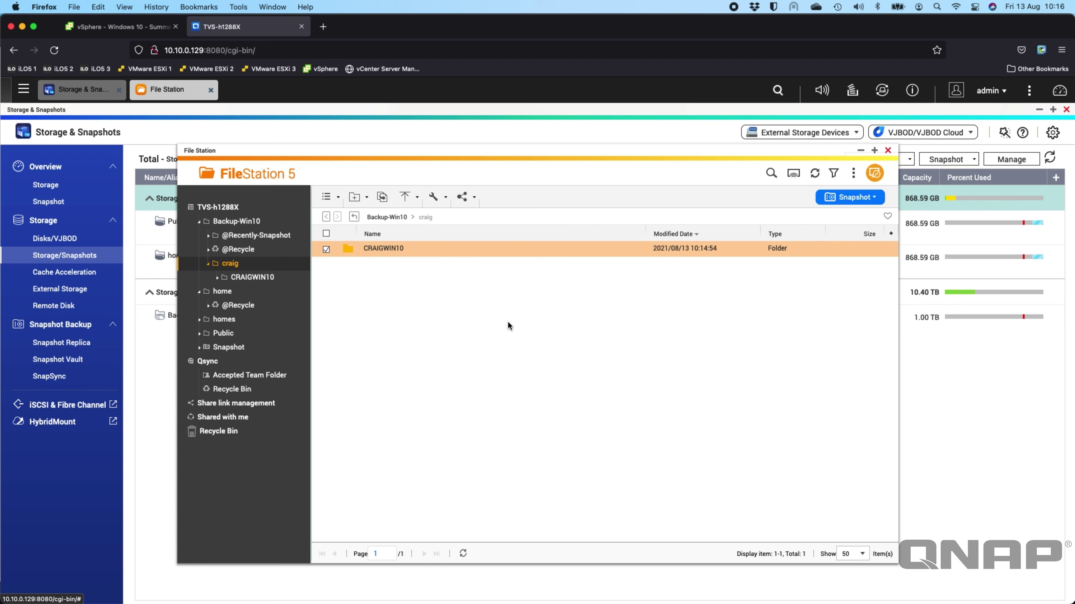
key(Return)
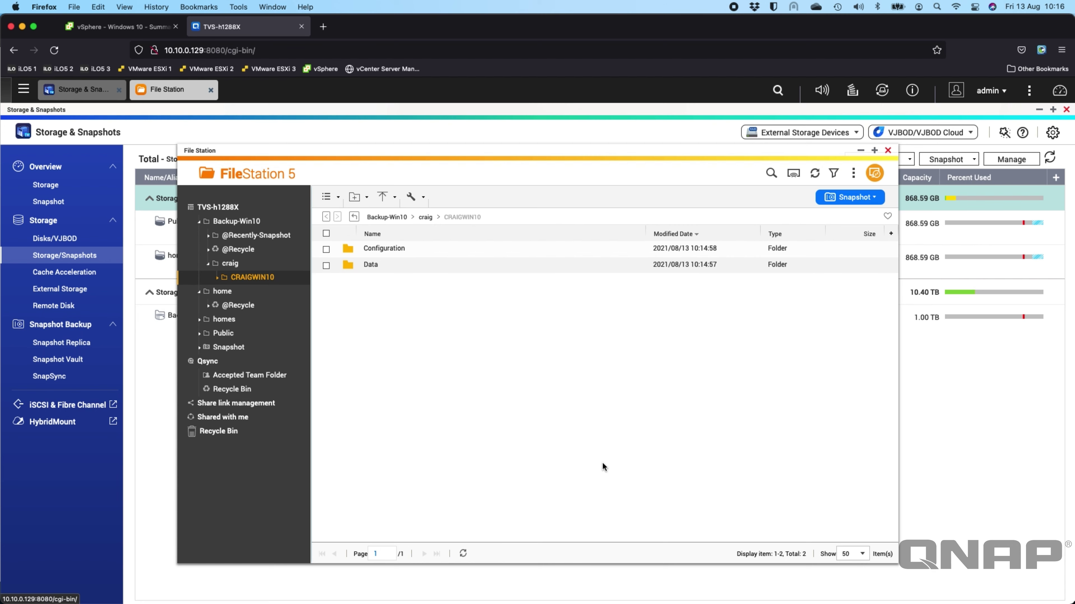
click(372, 265)
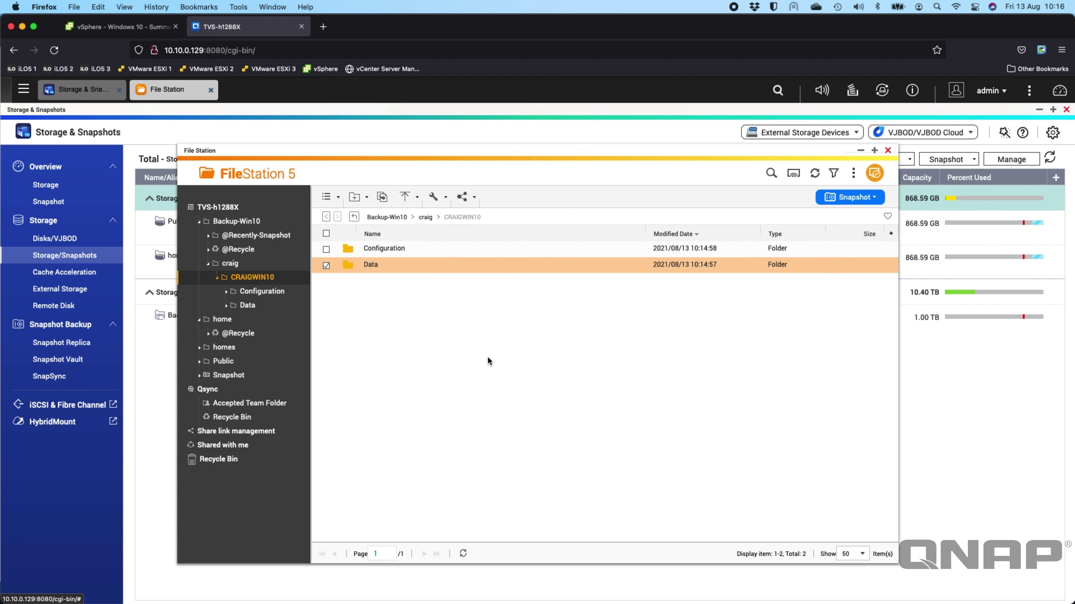
key(Return)
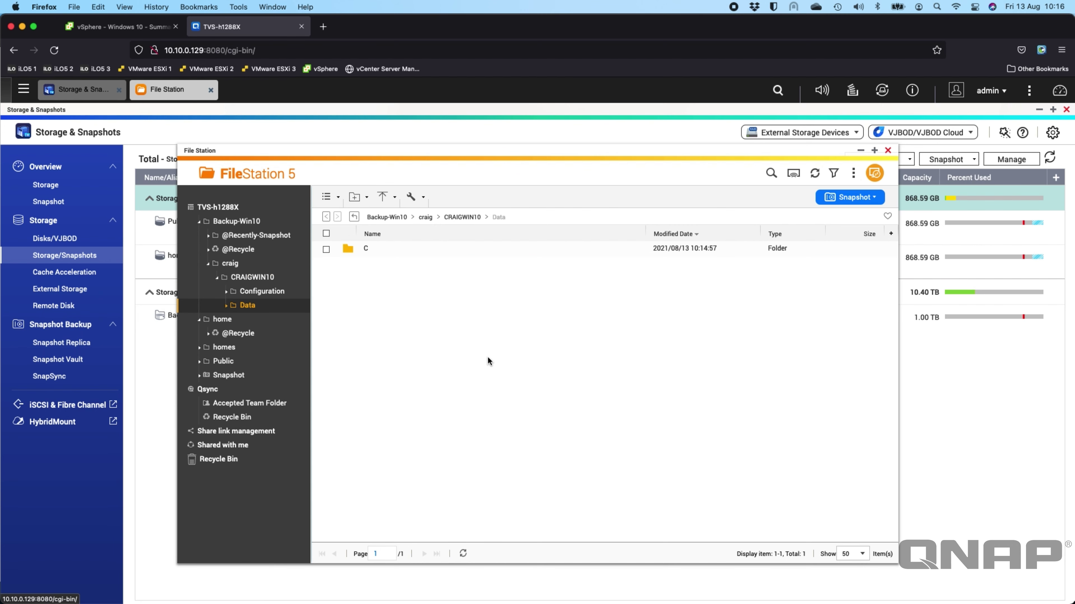
click(367, 250)
Open the C folder to reveal the backed-up Users folder.
key(Return)
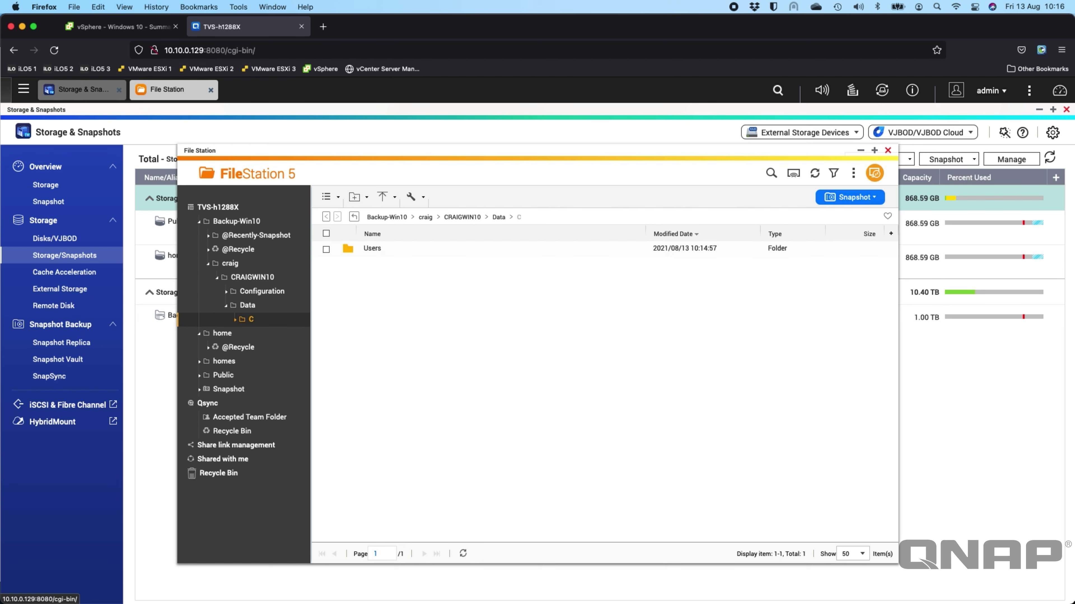